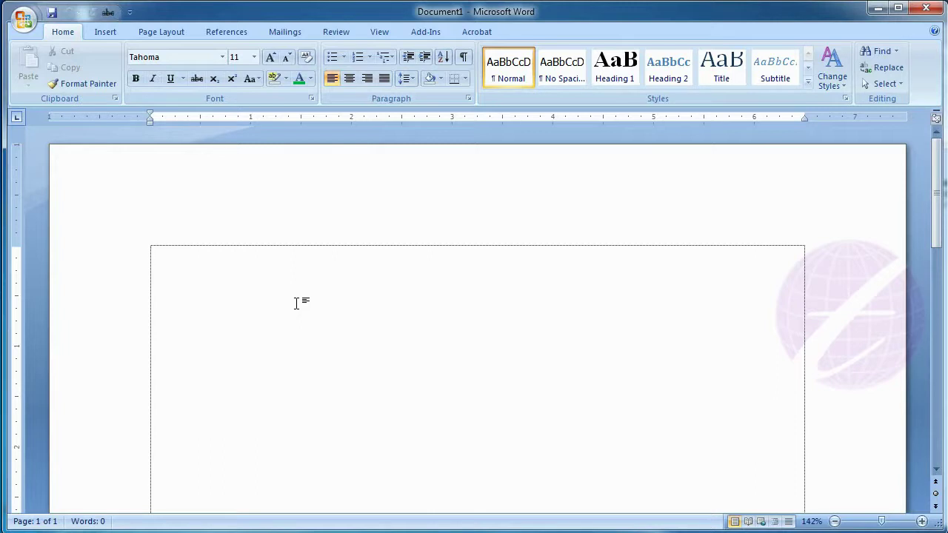
Type 'Type some text.' as the first line in the text box
text(Type some text.)
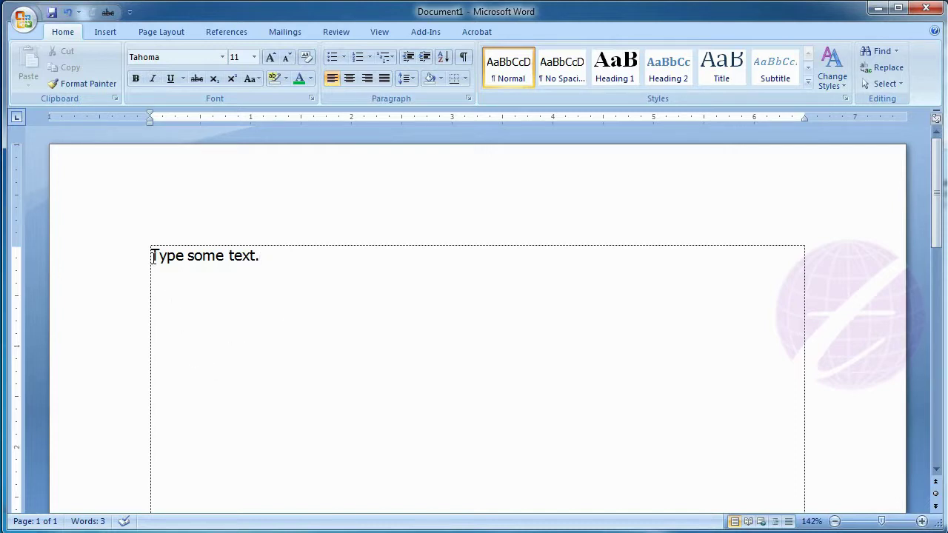
Color the 'Type some text.' line Red, Accent 2, Darker 25%
drag(153, 256, 299, 256)
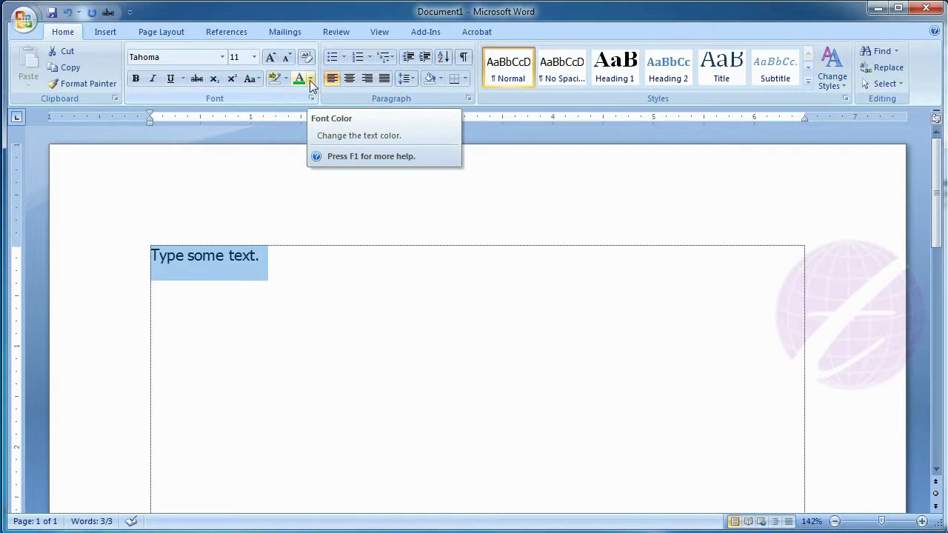
click(309, 79)
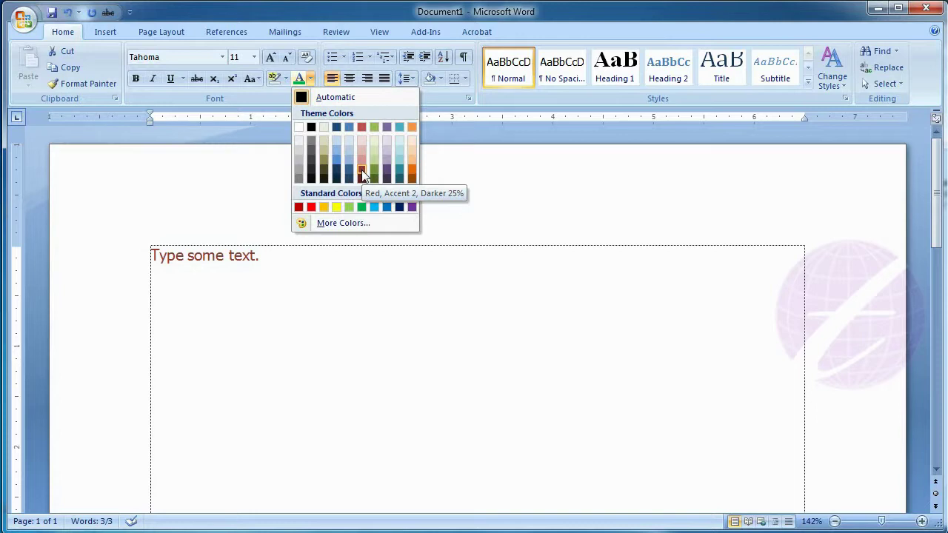
click(363, 175)
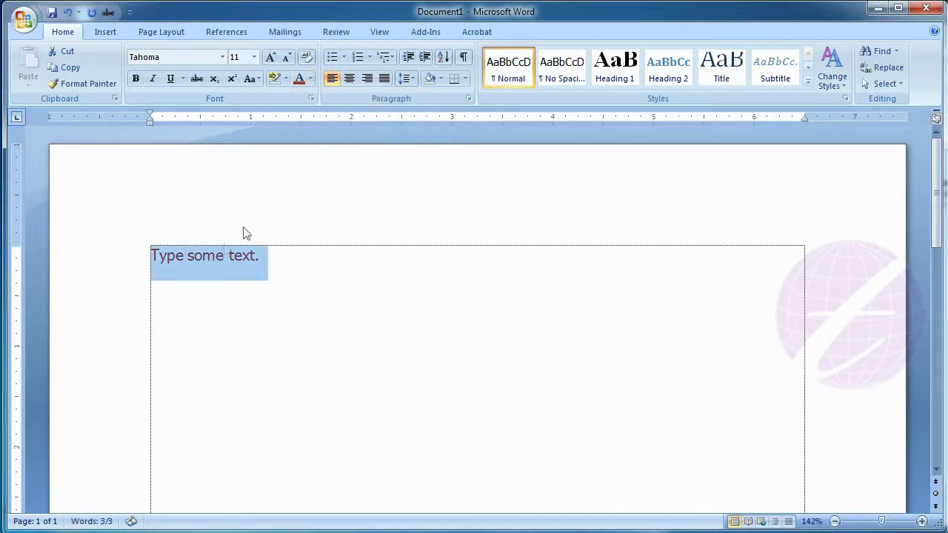
click(203, 258)
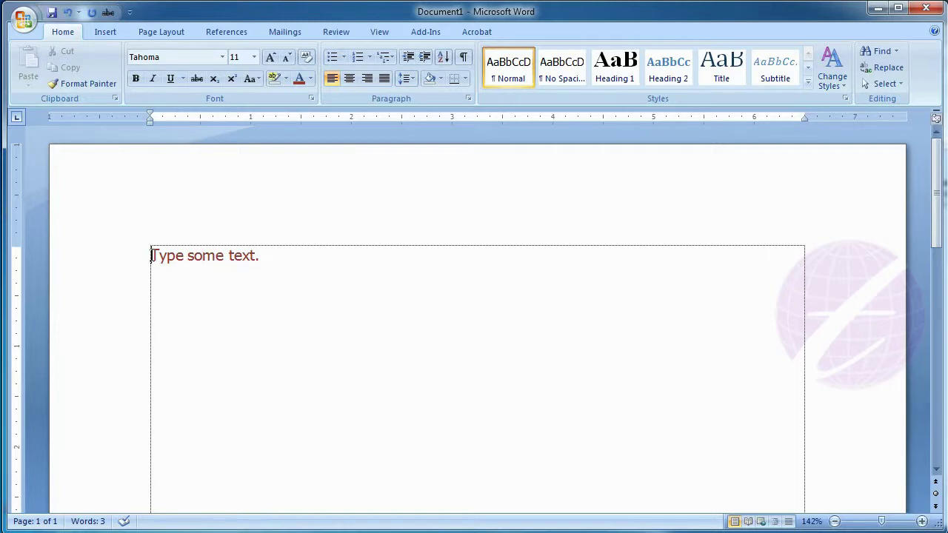
Change the line's font color to standard Red under Standard Colors, leaving it unchanged afterward
drag(152, 255, 262, 320)
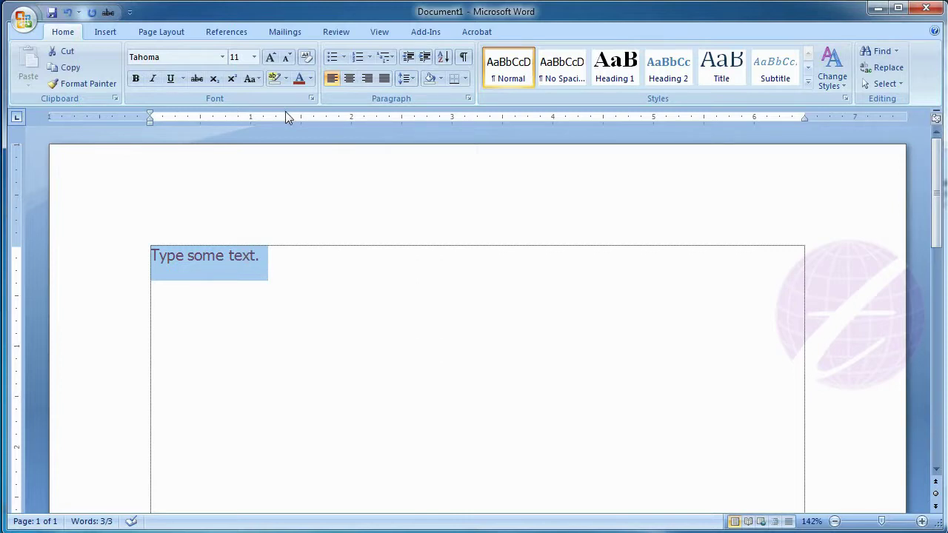
click(312, 79)
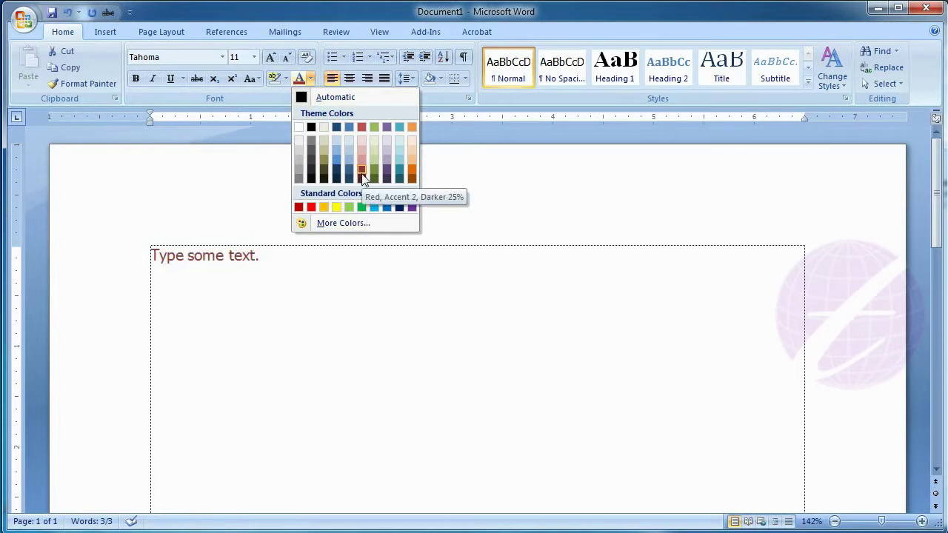
click(314, 211)
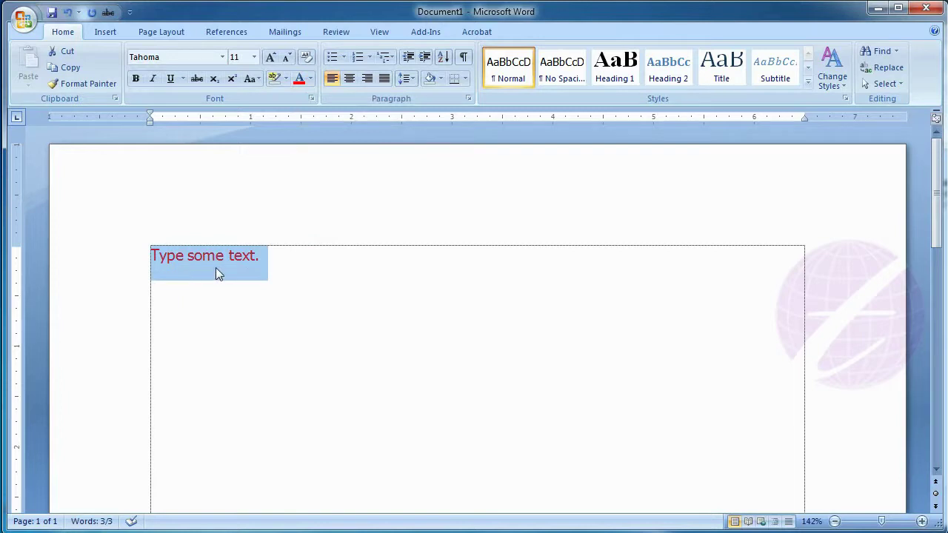
click(314, 79)
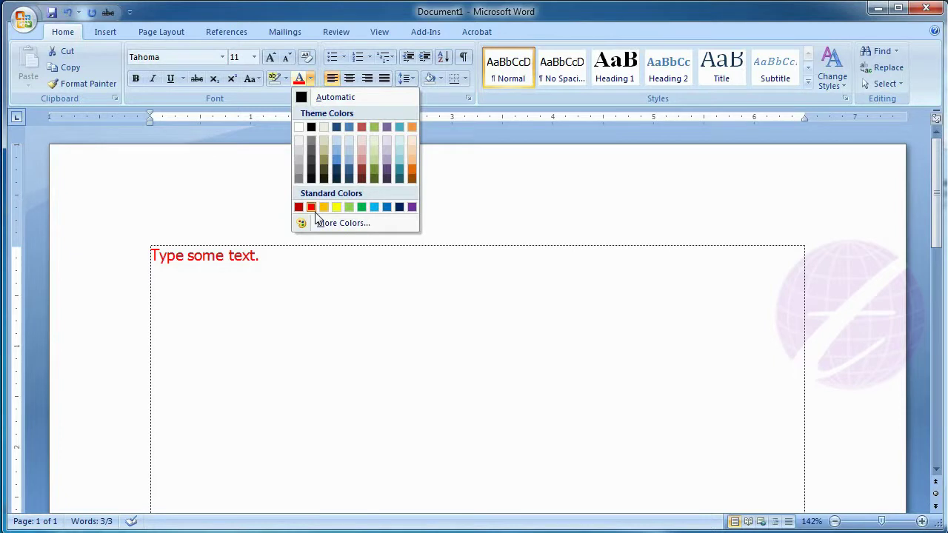
key(Escape)
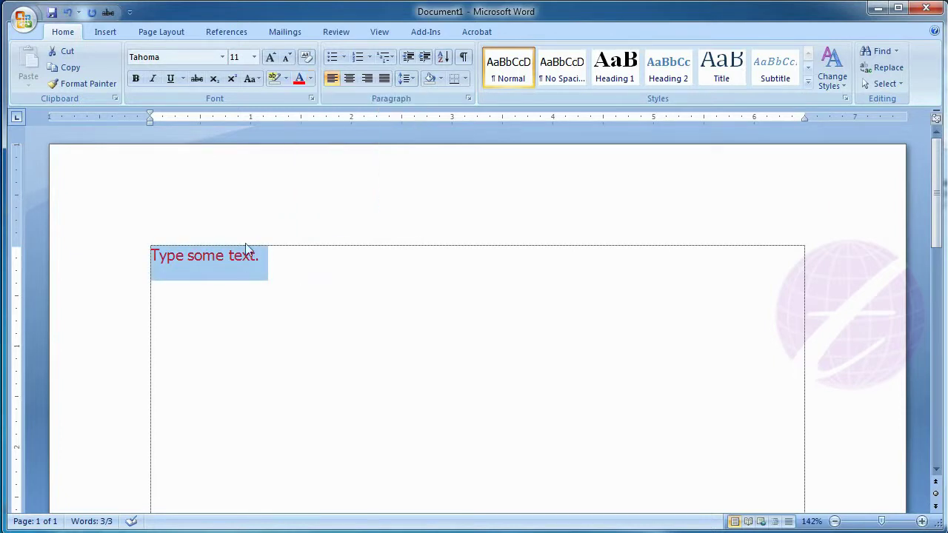
Set the 'Type some text.' font color back to Automatic black, caret at line end
click(311, 83)
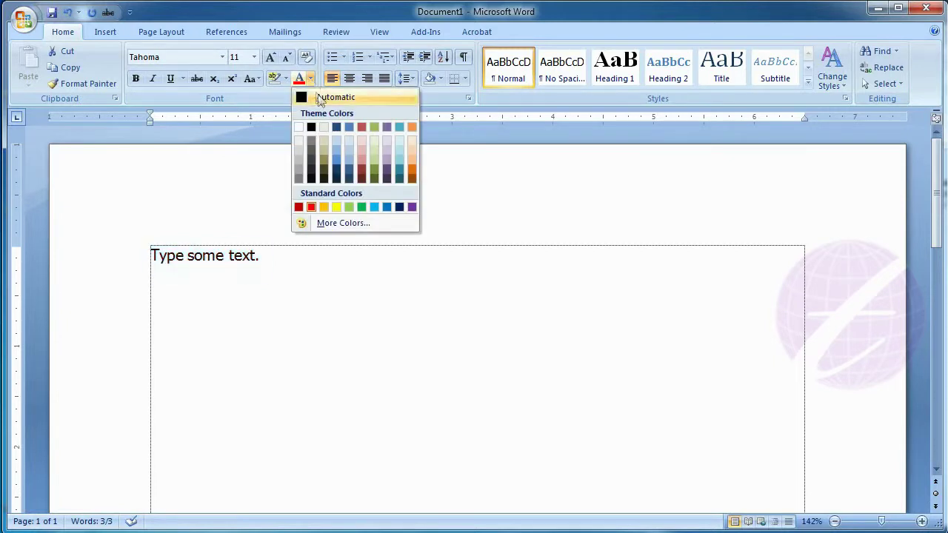
click(321, 96)
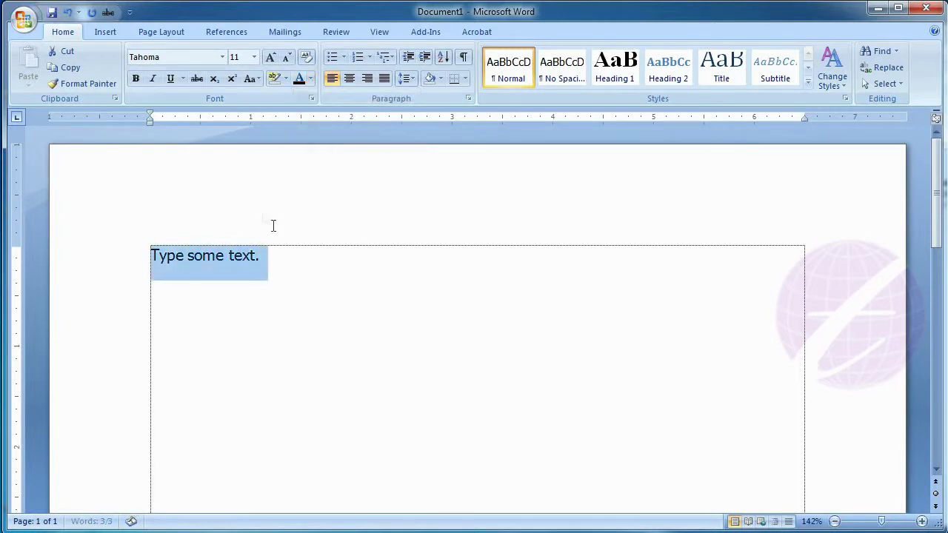
click(276, 267)
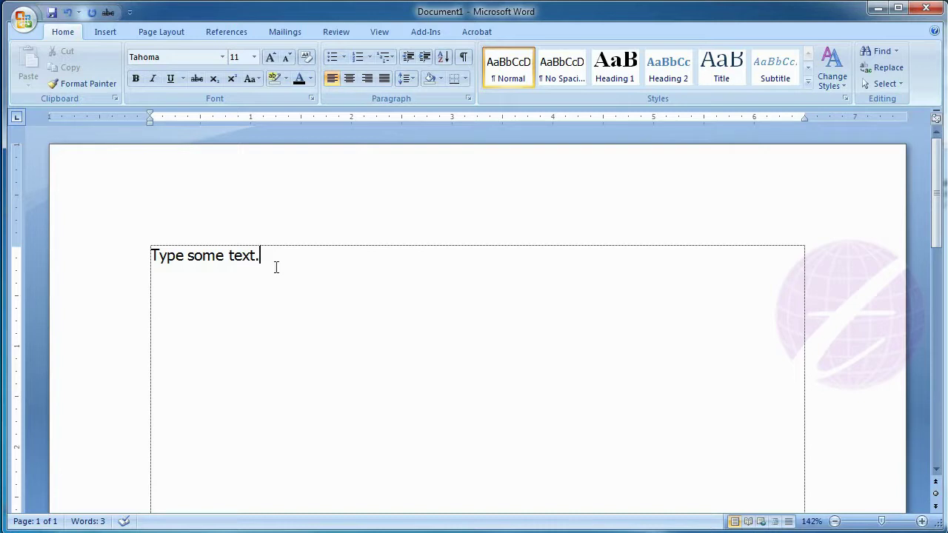
Add lines 'Type more text.' and 'This is MS Word Tutorial.', plus an empty line
key(Return)
text(Type more text.)
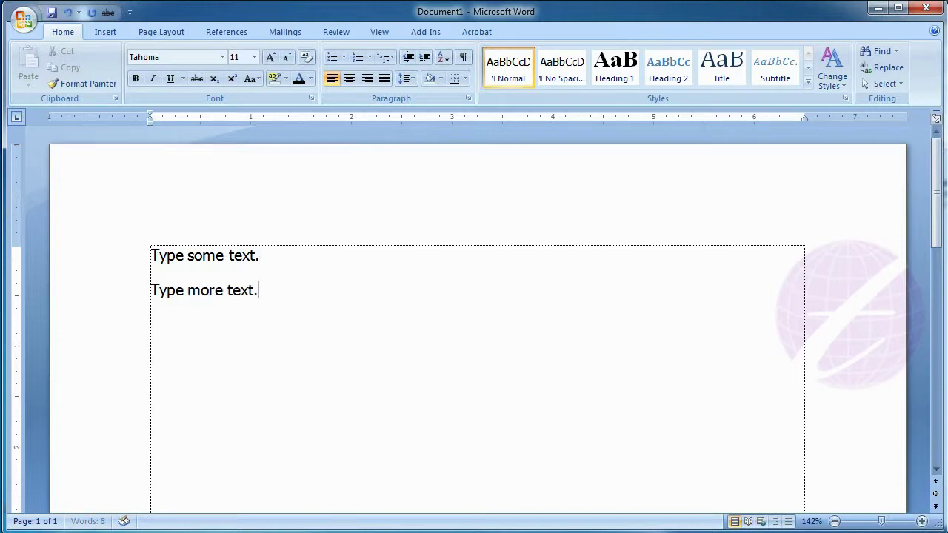
key(Return)
text(This is )
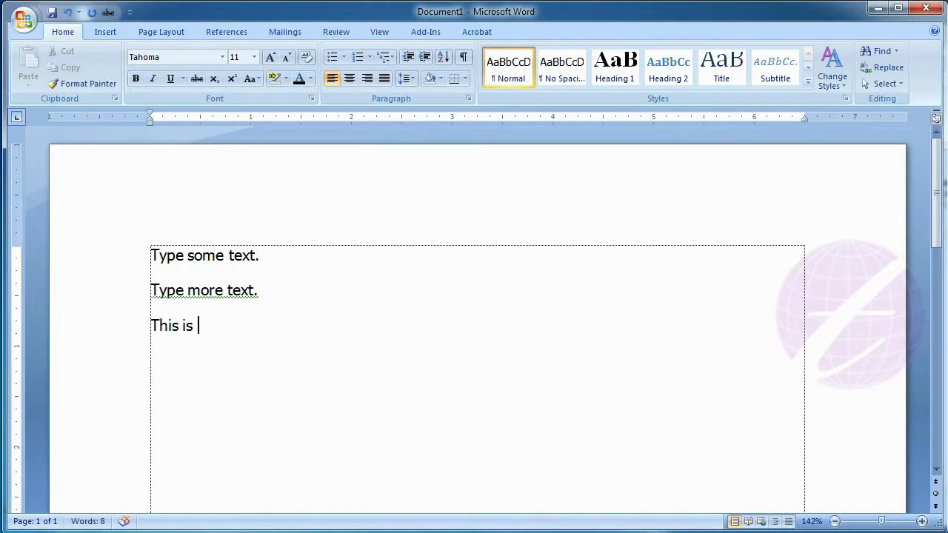
text(MS )
text(Word Tutorial.)
key(Return)
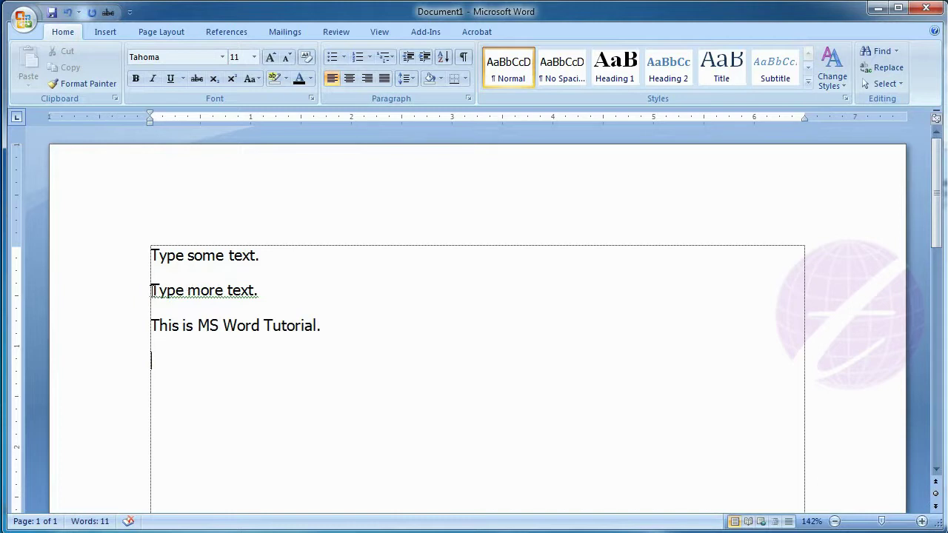
Apply a Yellow text highlight to the whole 'Type more text.' line
drag(187, 290, 260, 300)
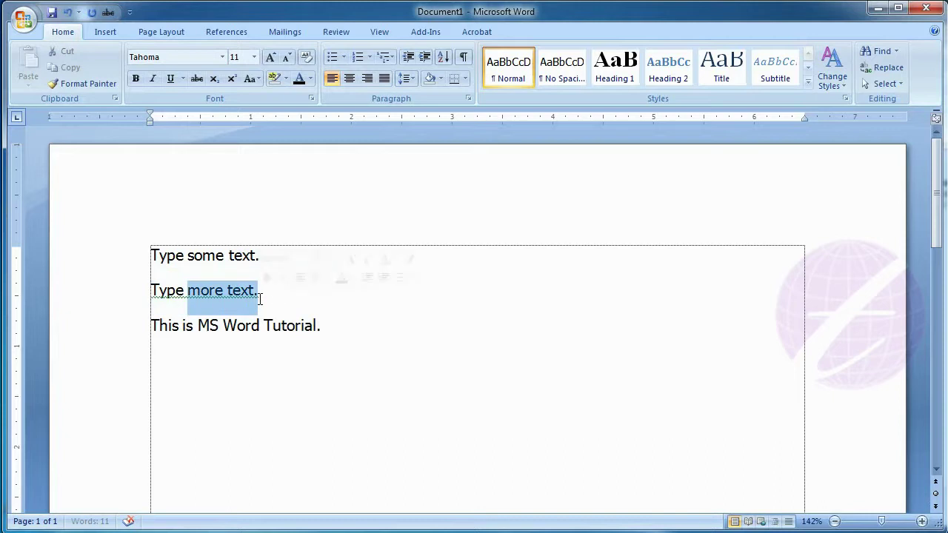
drag(152, 289, 265, 299)
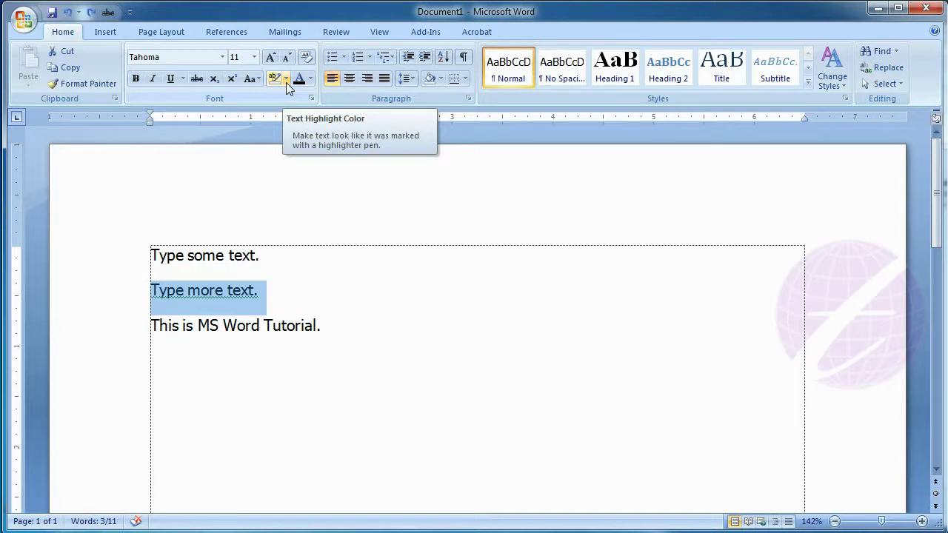
click(286, 79)
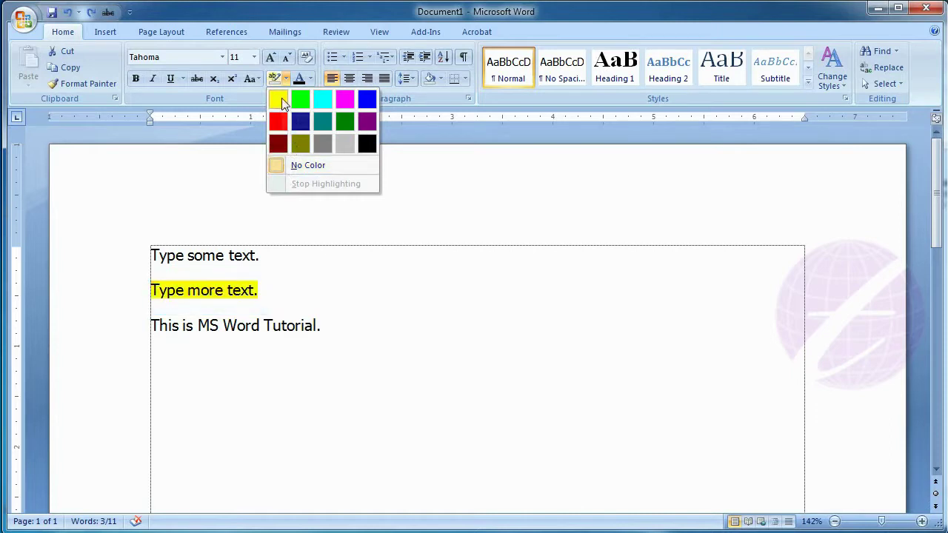
click(280, 99)
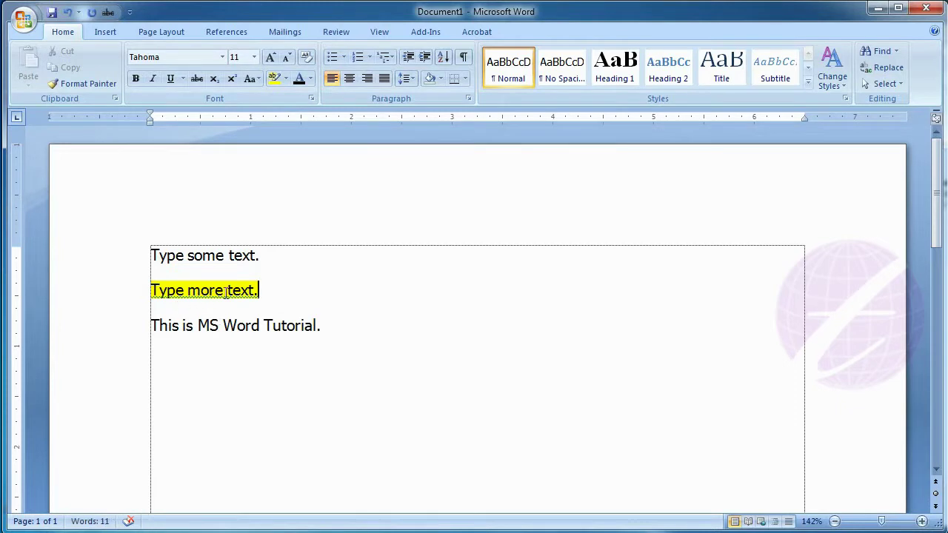
Switch the 'Type more text.' highlight to Dark Yellow and type 'Type' on the fourth line
drag(151, 290, 261, 290)
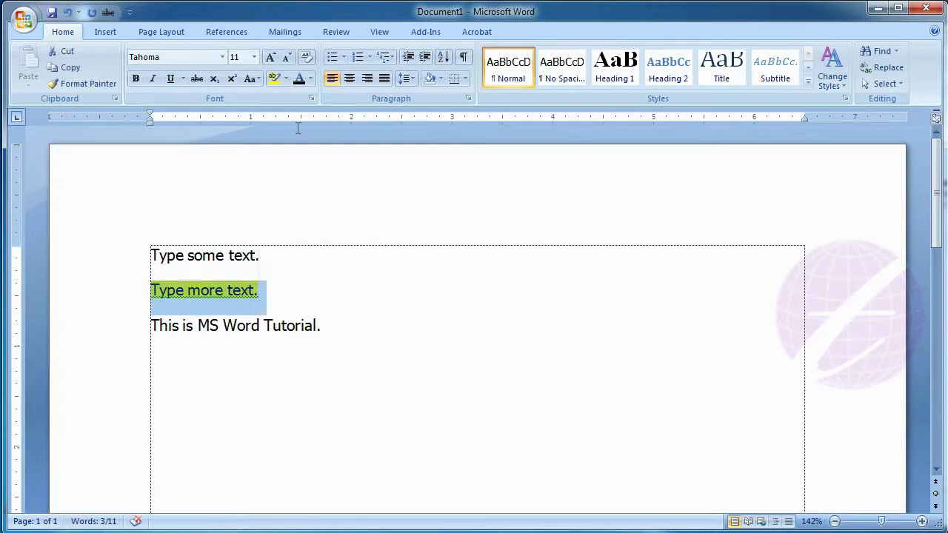
click(286, 79)
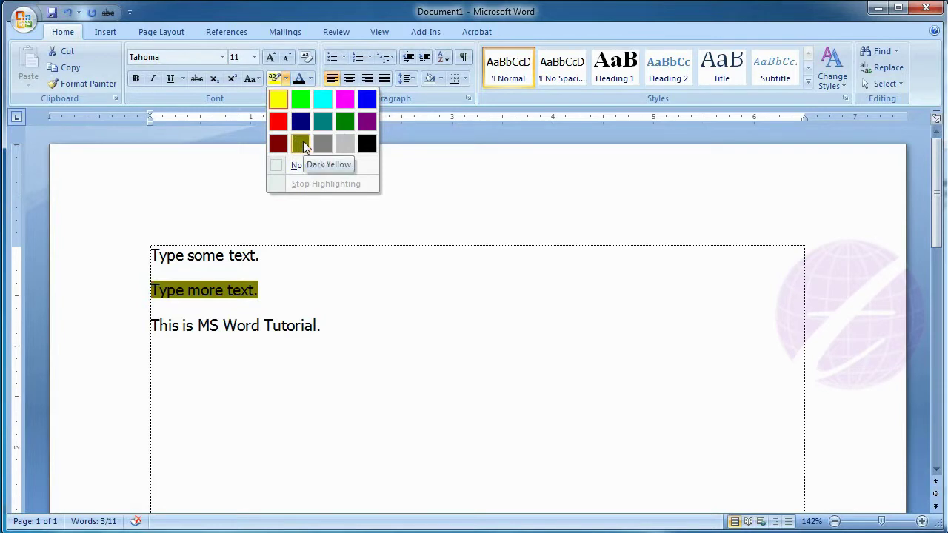
click(303, 143)
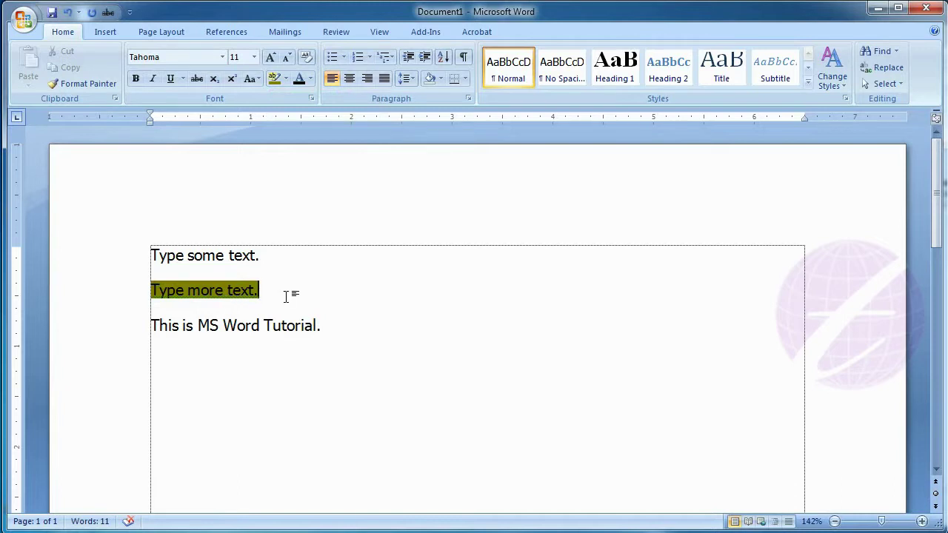
click(274, 362)
text(Type)
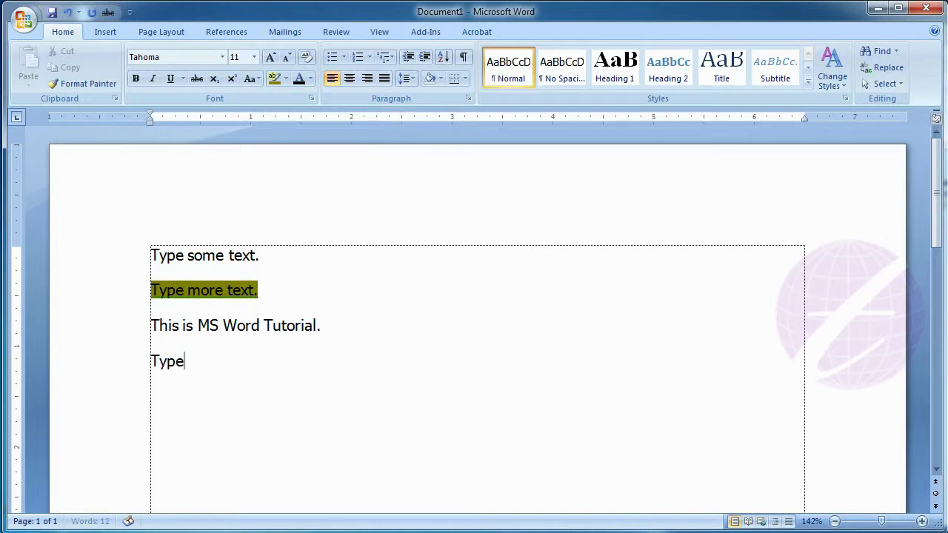